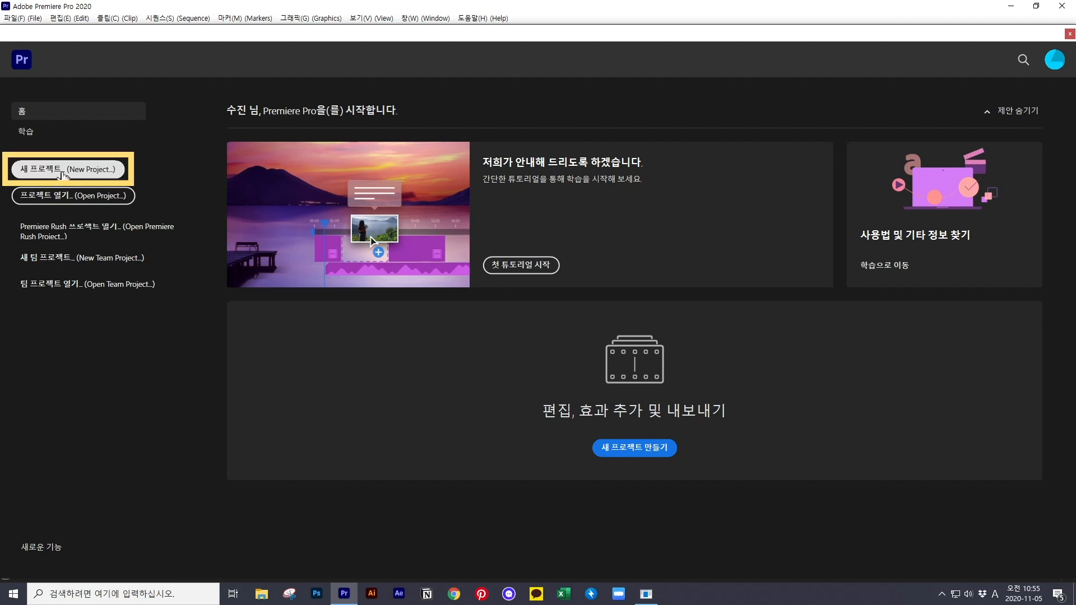
Create a new project named "프리미어프로로 gif 만들기" saved in the desktop folder (바탕 화면)
{"action": "left_click", "coordinate": [63, 171]}
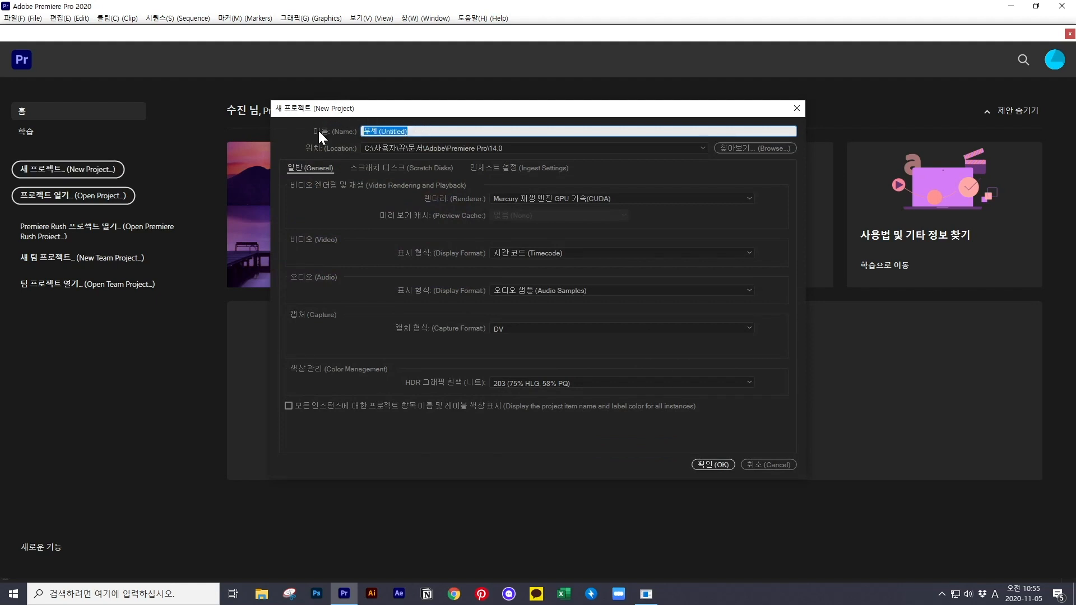
{"action": "type", "text": "vmf"}
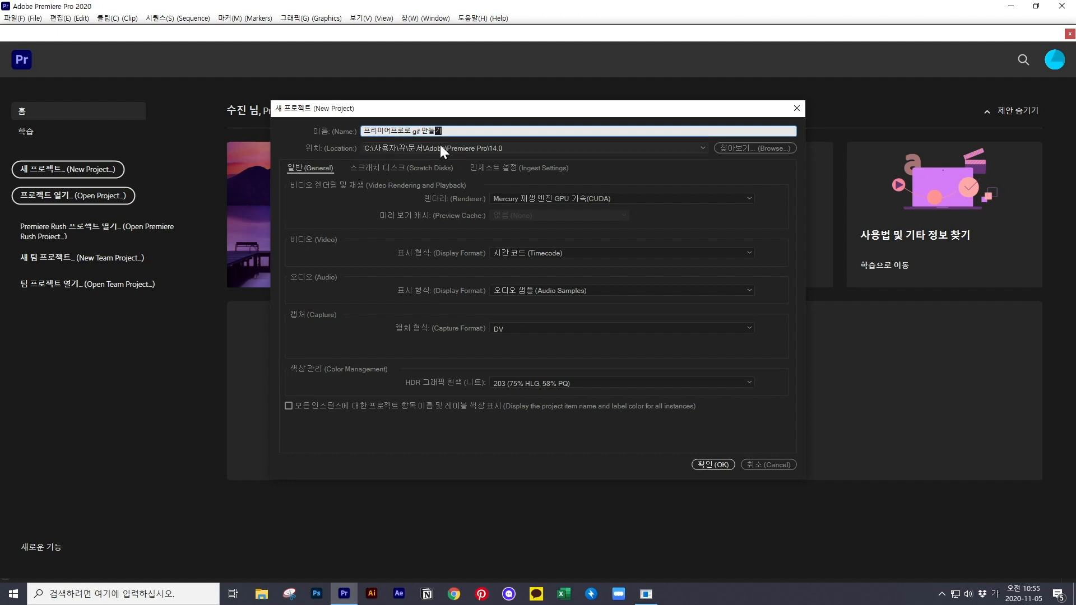
{"action": "left_click", "coordinate": [736, 149]}
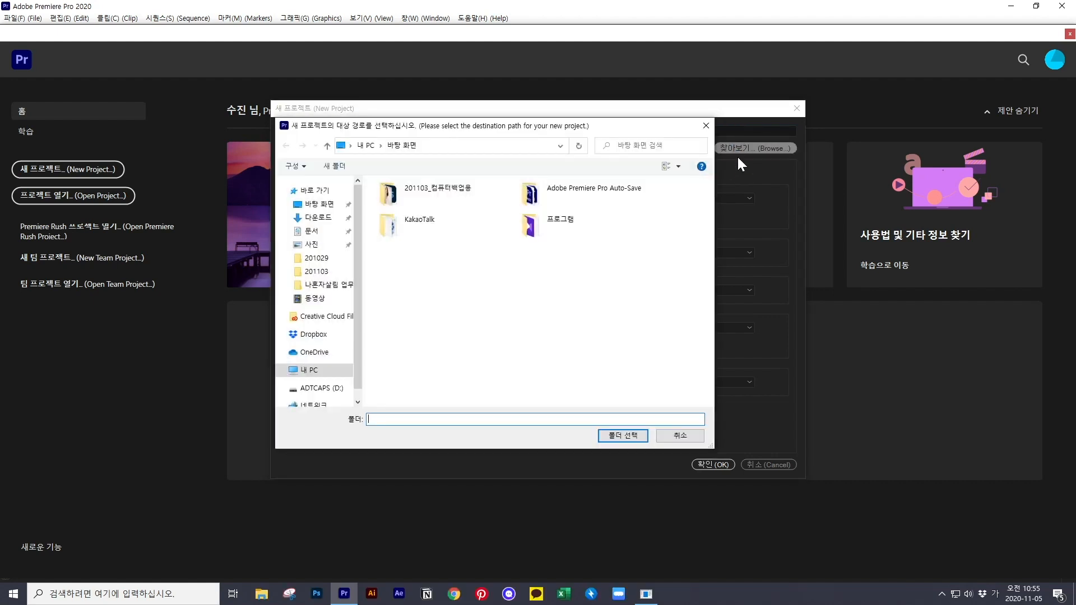
{"action": "left_click", "coordinate": [623, 436]}
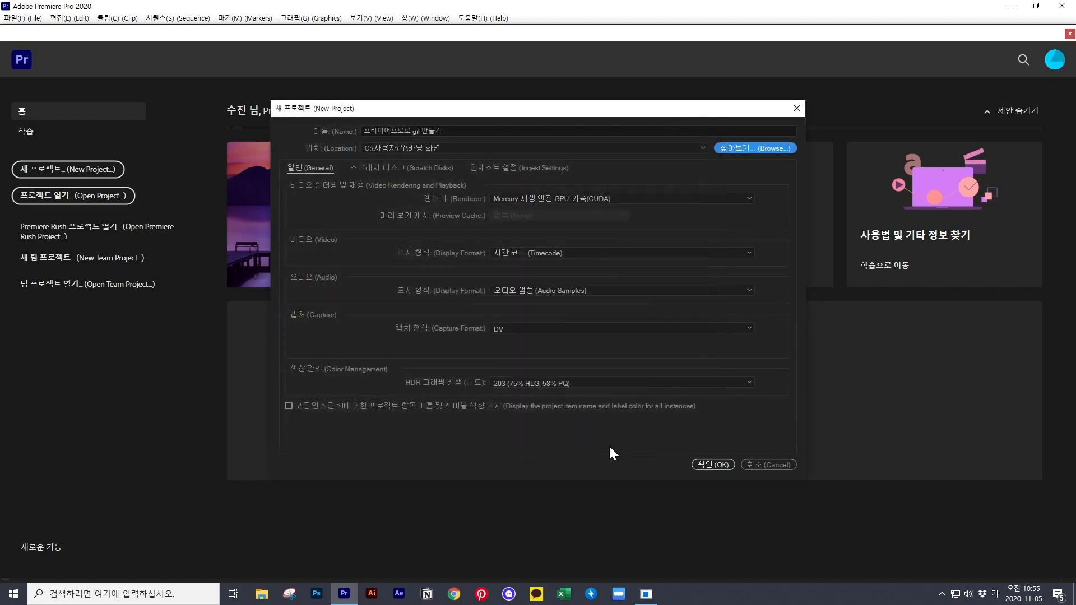
{"action": "left_click", "coordinate": [709, 465]}
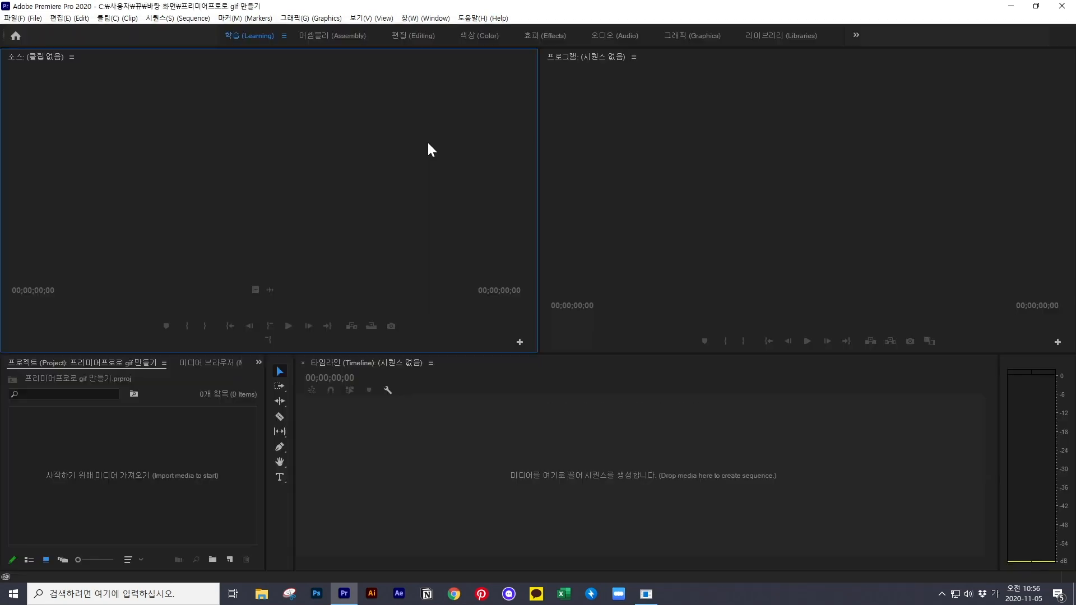
Import the gif영상소스 video from the desktop folder into the project
{"action": "left_click", "coordinate": [116, 465]}
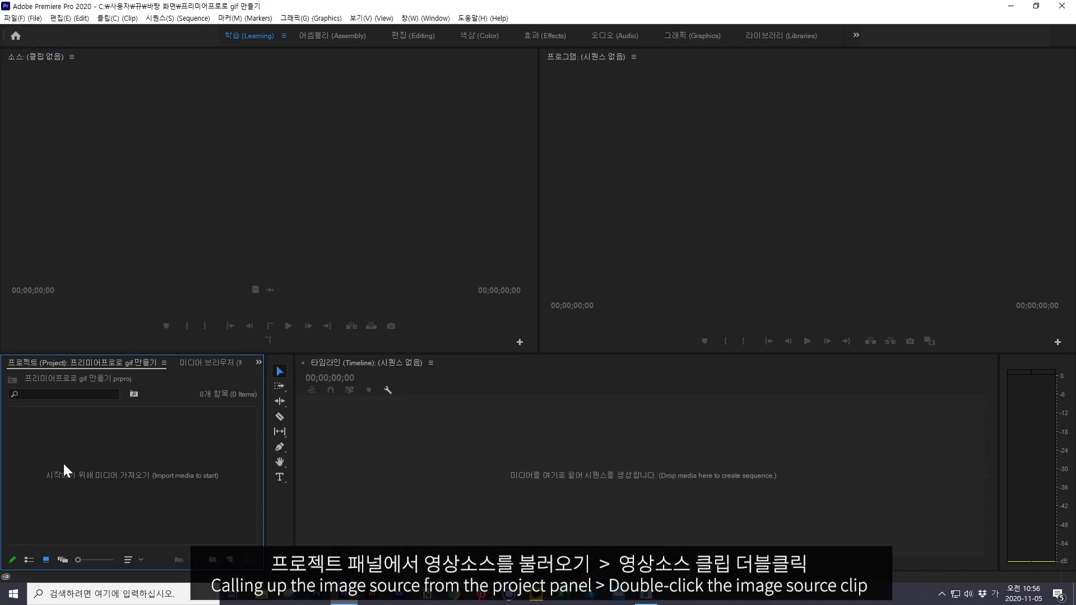
{"action": "double_click", "coordinate": [136, 452]}
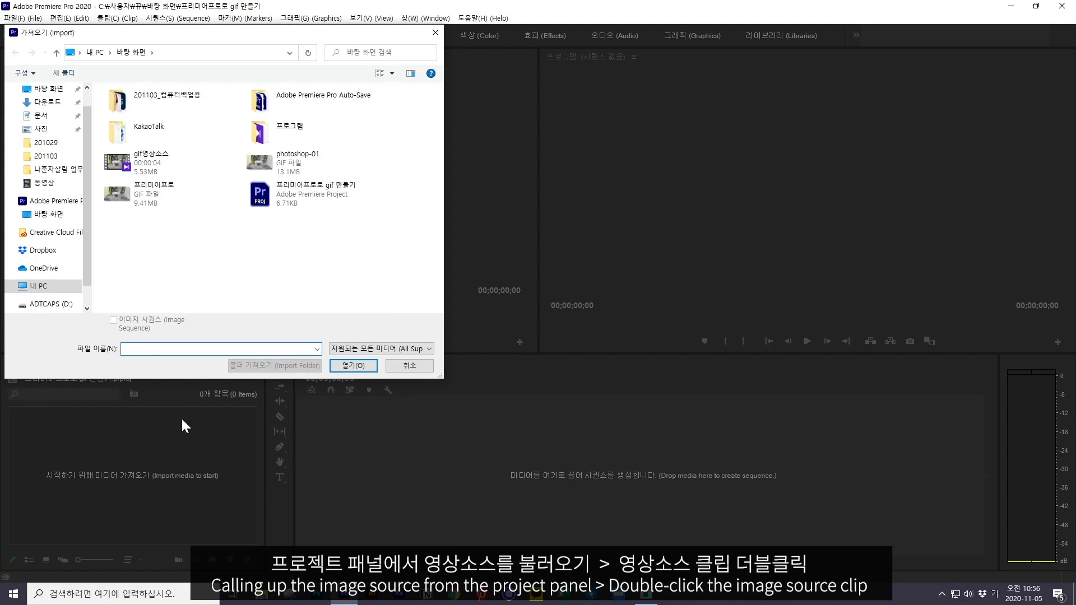
{"action": "left_click", "coordinate": [161, 166]}
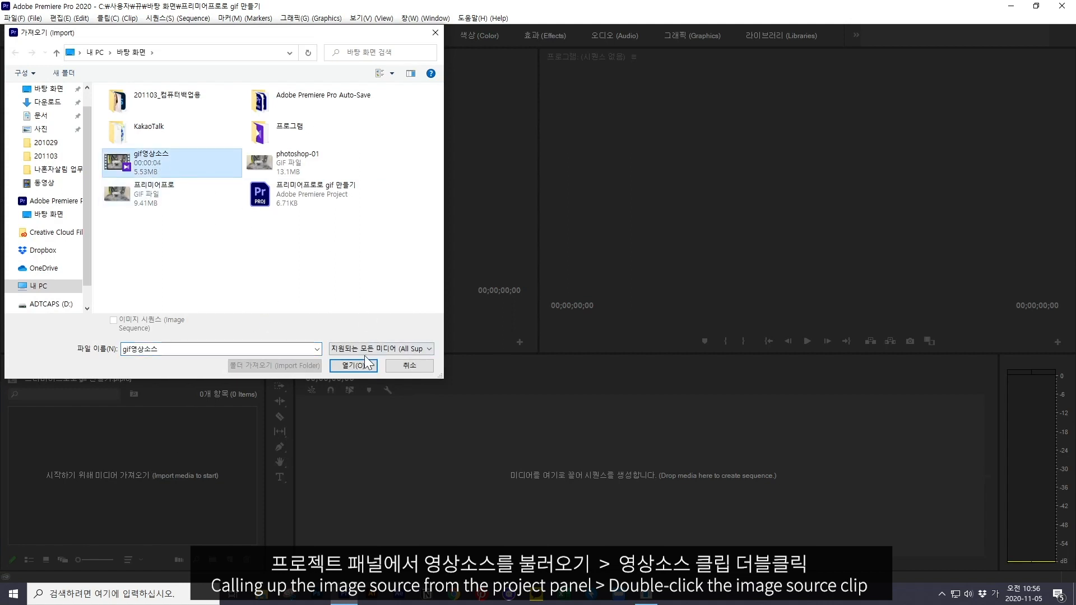
{"action": "left_click", "coordinate": [360, 366]}
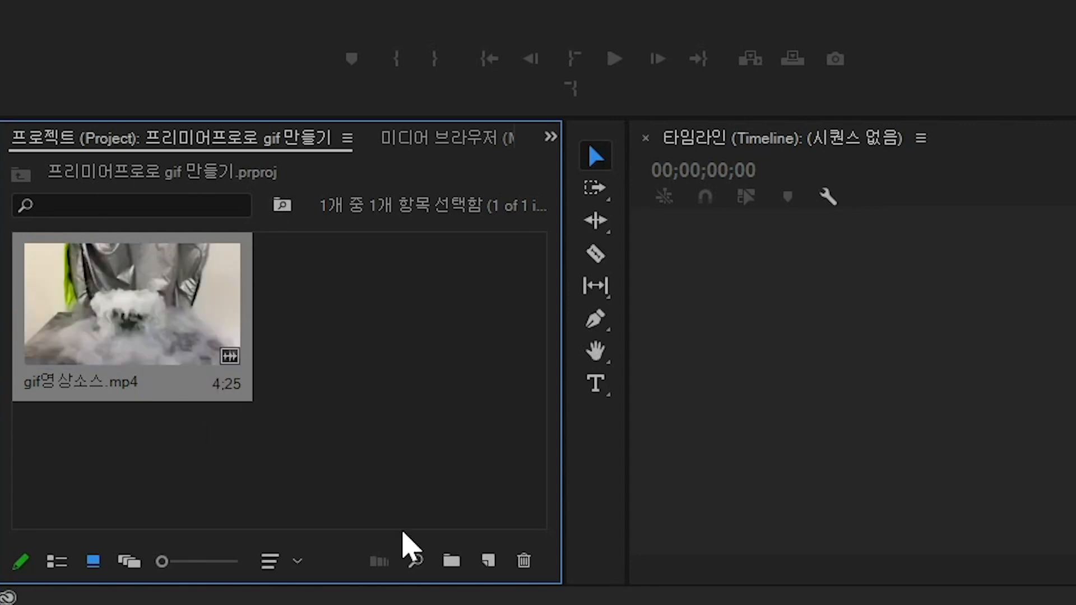
Check the project media in list and icon view, and open gif영상소스.mp4 in the Source monitor
{"action": "left_click", "coordinate": [51, 563]}
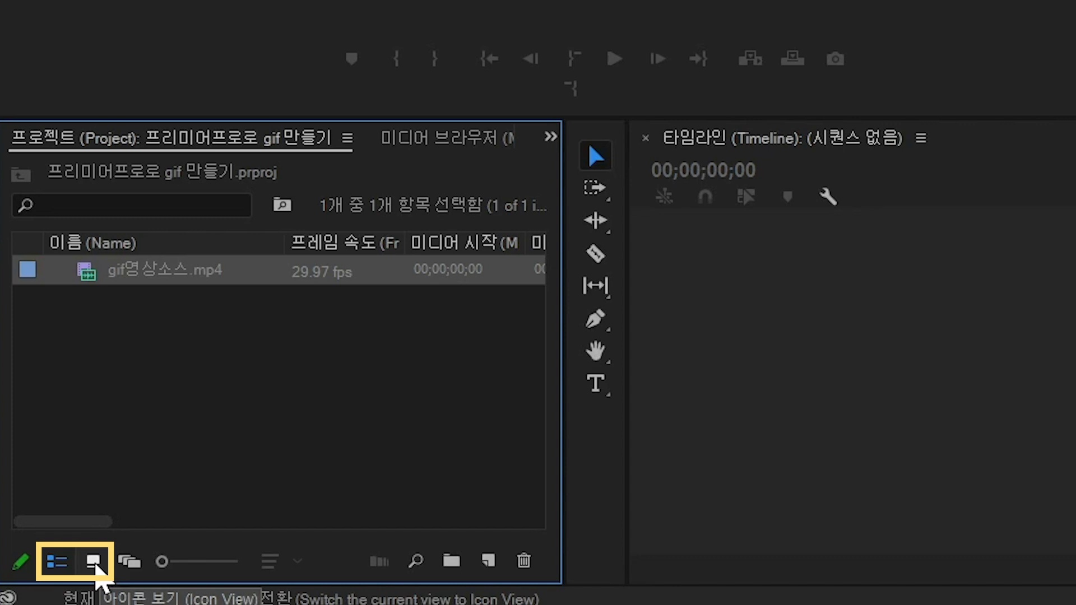
{"action": "left_click", "coordinate": [93, 561]}
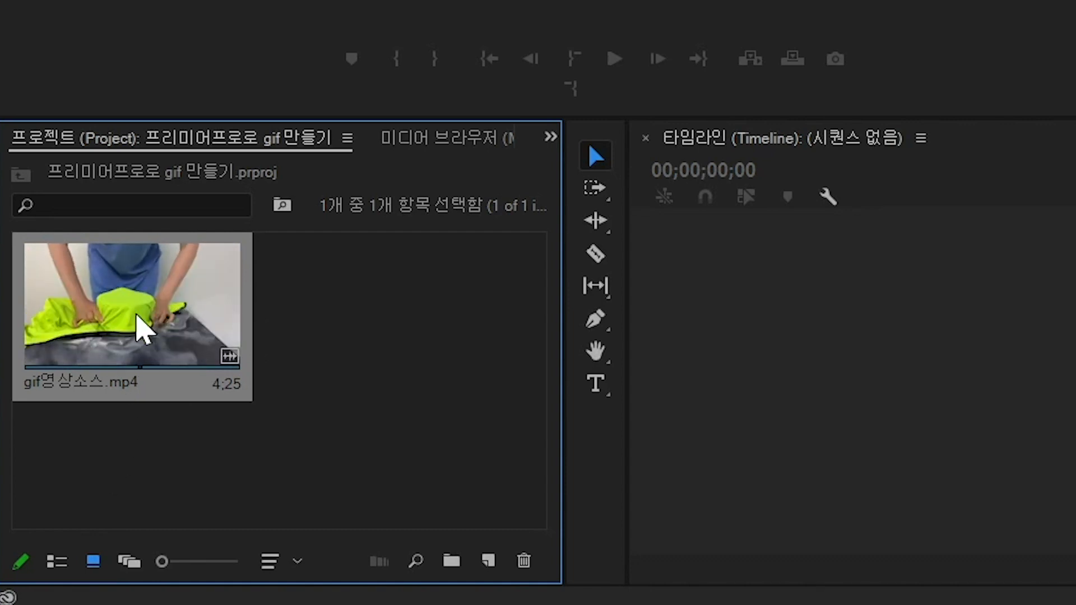
{"action": "double_click", "coordinate": [126, 311]}
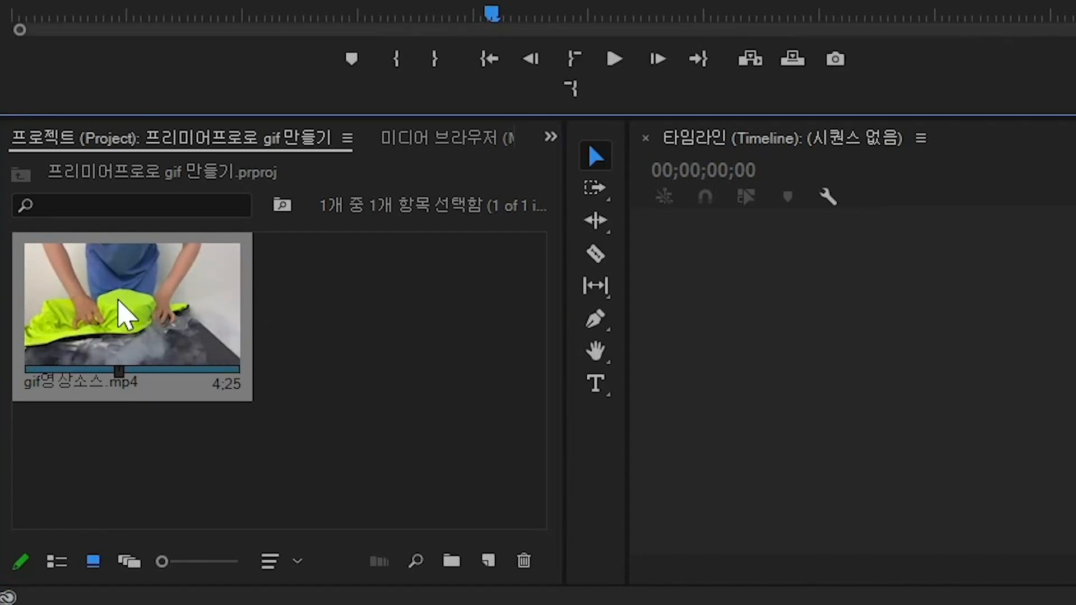
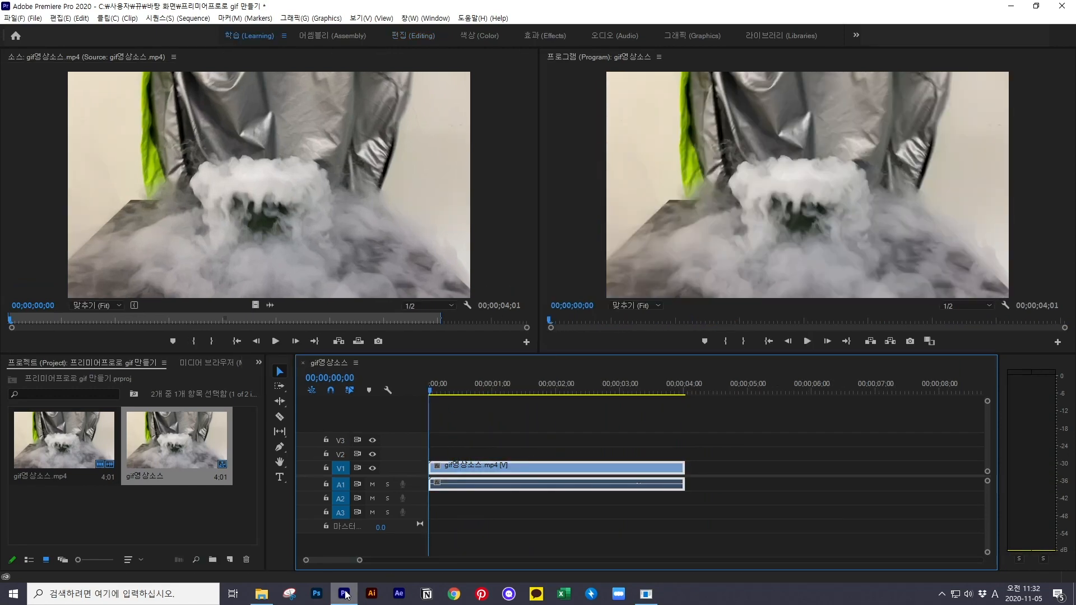
Delete only the audio part of the gif영상소스.mp4 clip from track A1, keeping the video on V1
{"action": "left_click", "coordinate": [493, 523]}
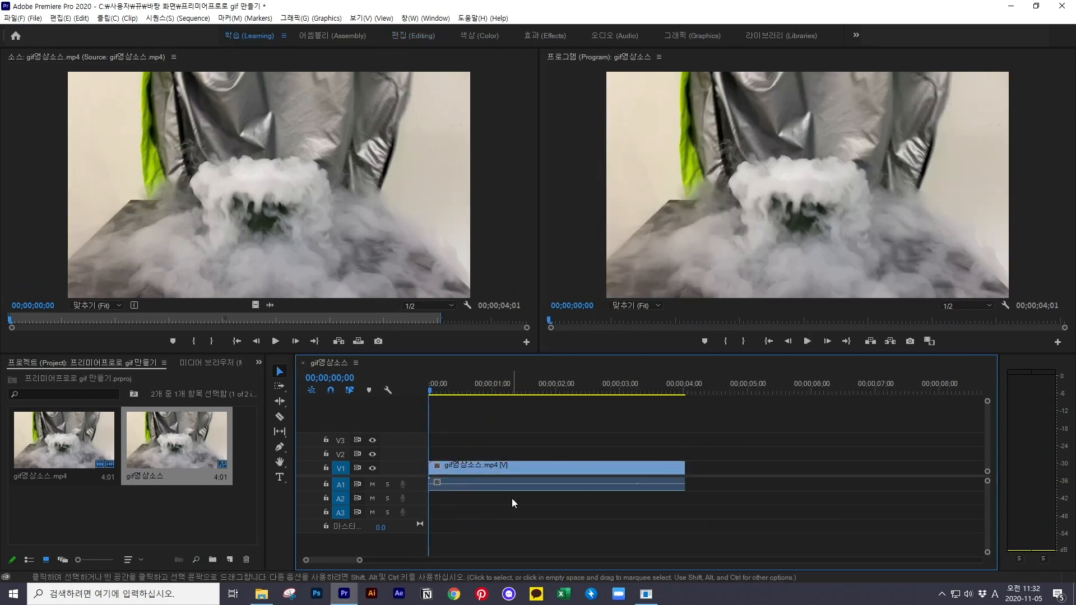
{"action": "left_click", "coordinate": [486, 482]}
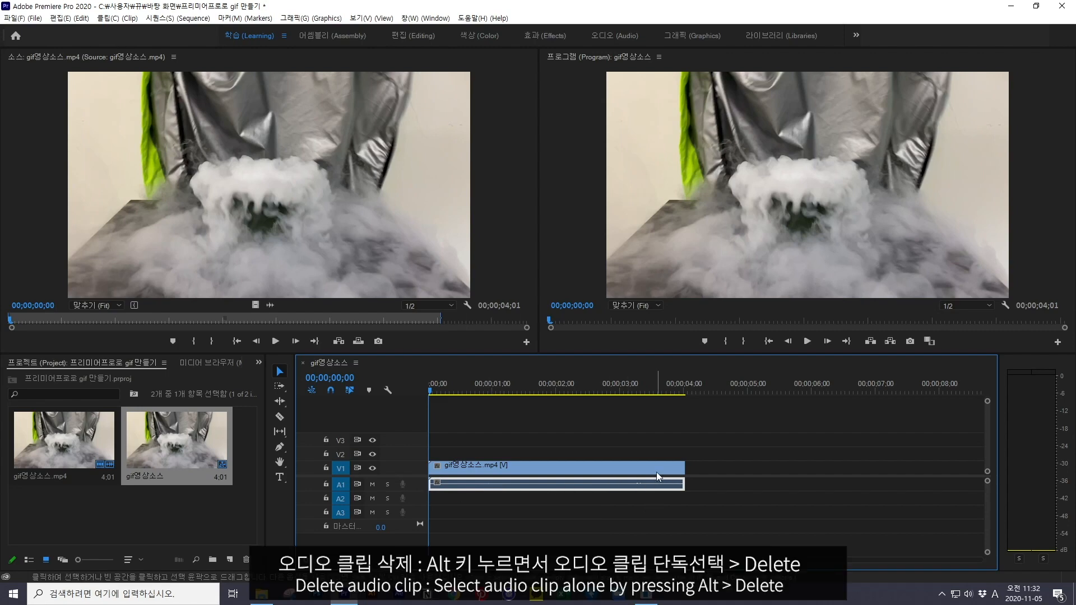
{"action": "key", "text": "Delete"}
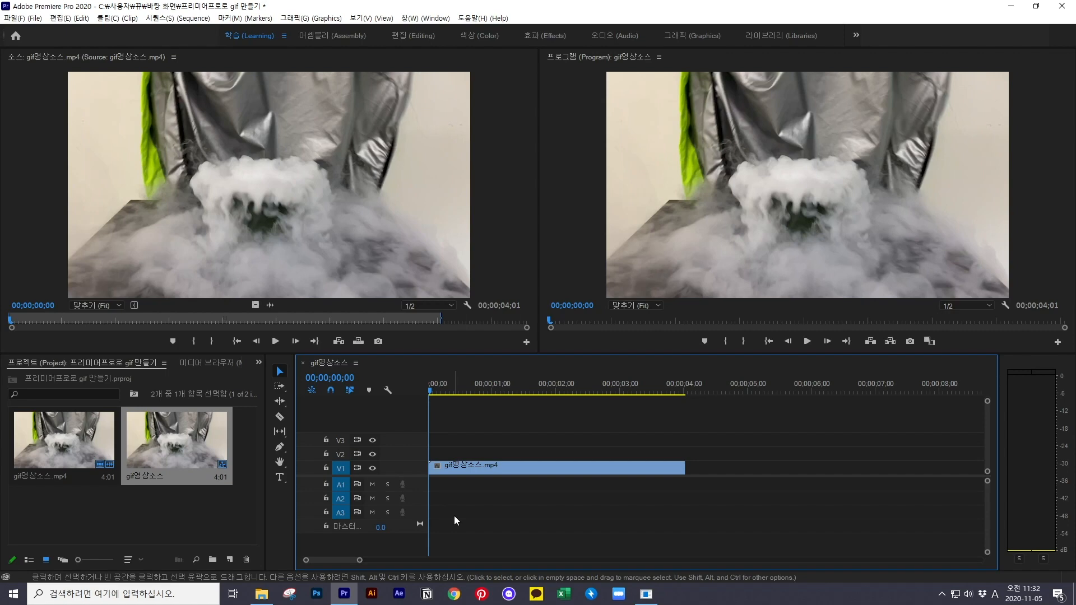
Open the export settings for the gif영상소스 sequence and set the format to Animated GIF
{"action": "key", "text": "ctrl+m"}
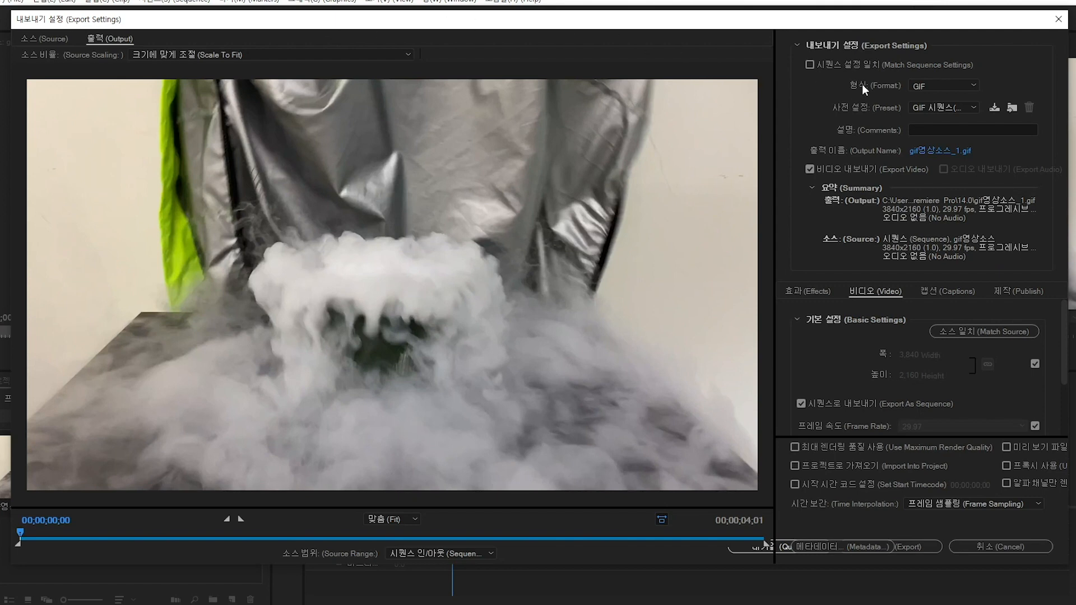
{"action": "left_click", "coordinate": [917, 84]}
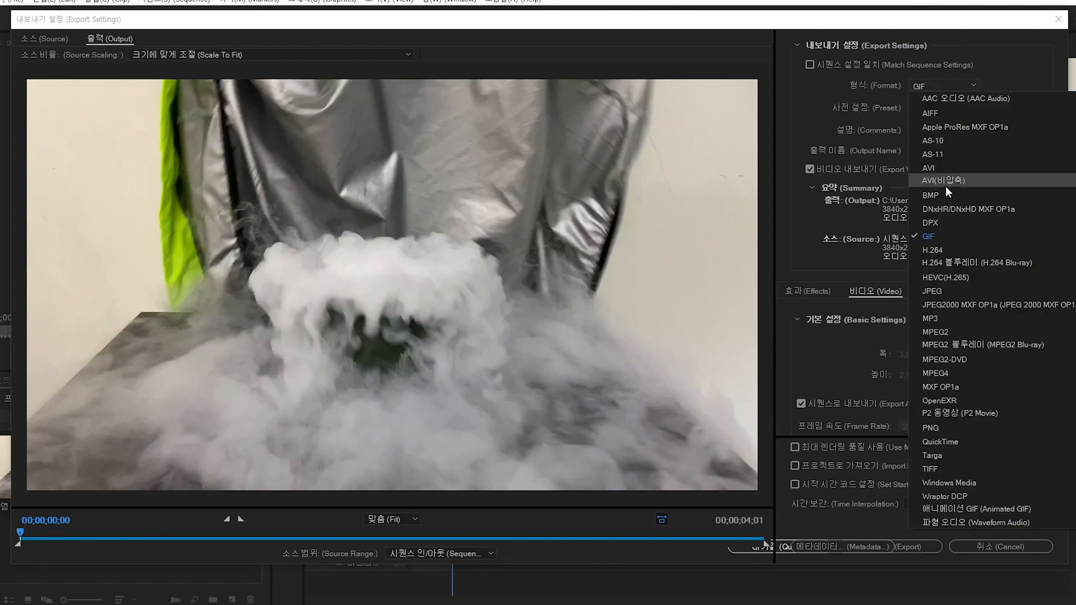
{"action": "left_click", "coordinate": [952, 509]}
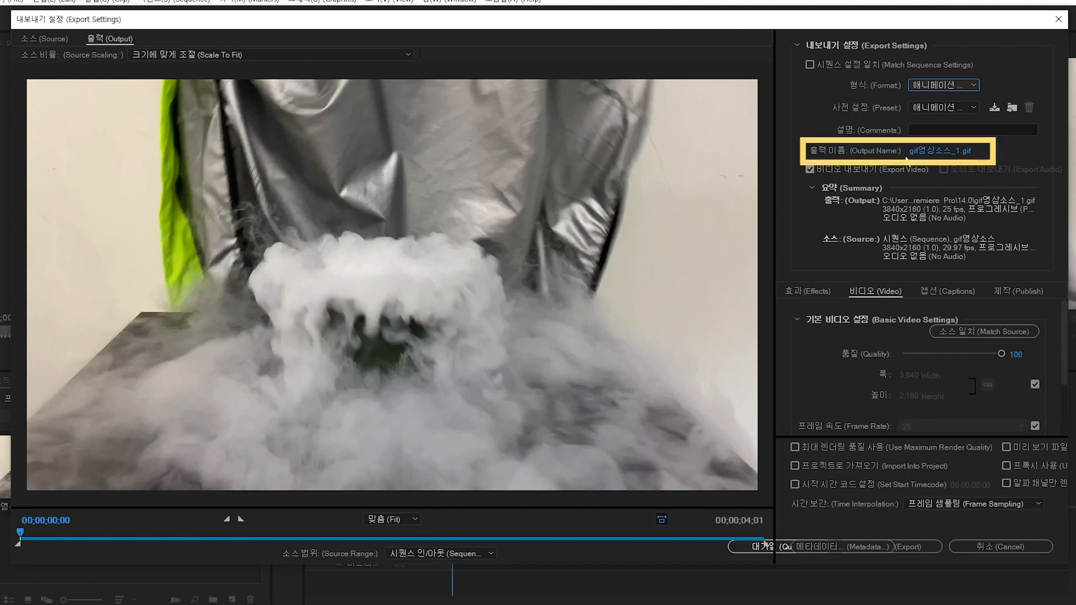
Set the export's output name to gif_01 in the desktop folder
{"action": "left_click", "coordinate": [923, 152]}
{"action": "left_click", "coordinate": [66, 125]}
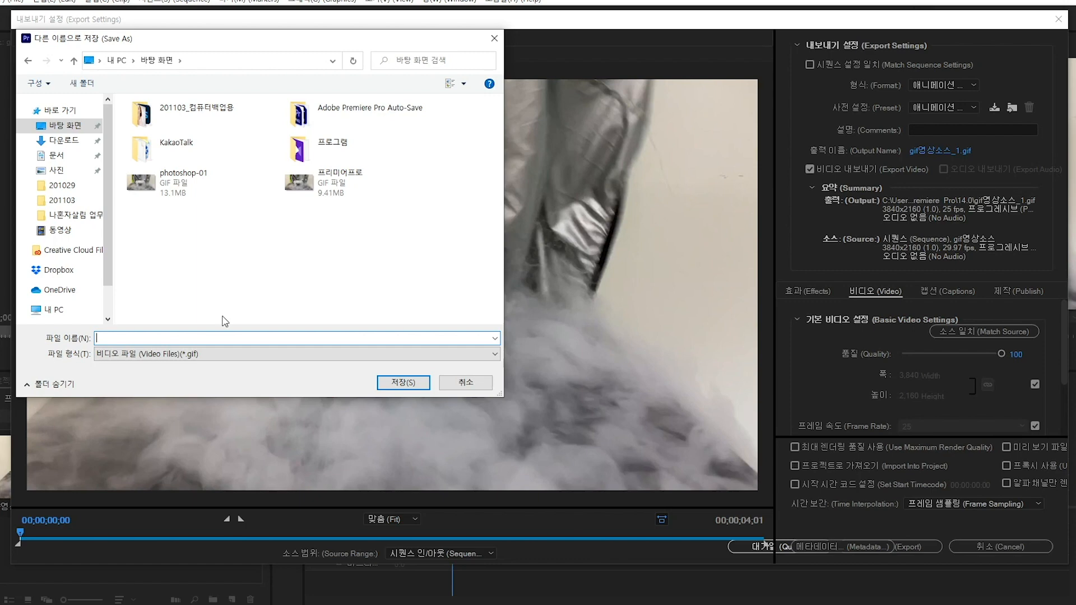
{"action": "type", "text": "gi"}
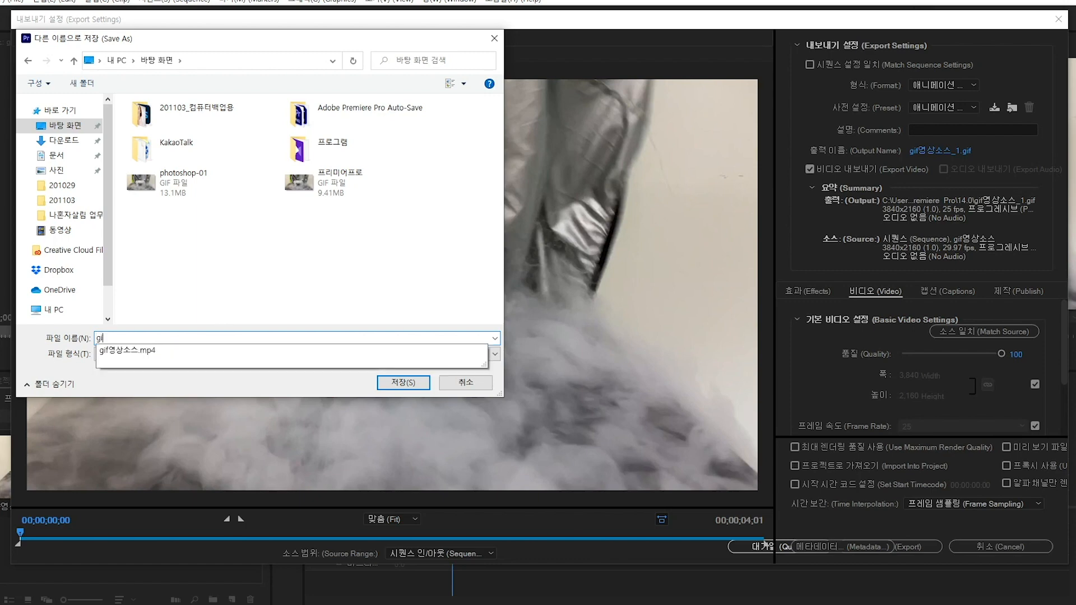
{"action": "type", "text": "f_01"}
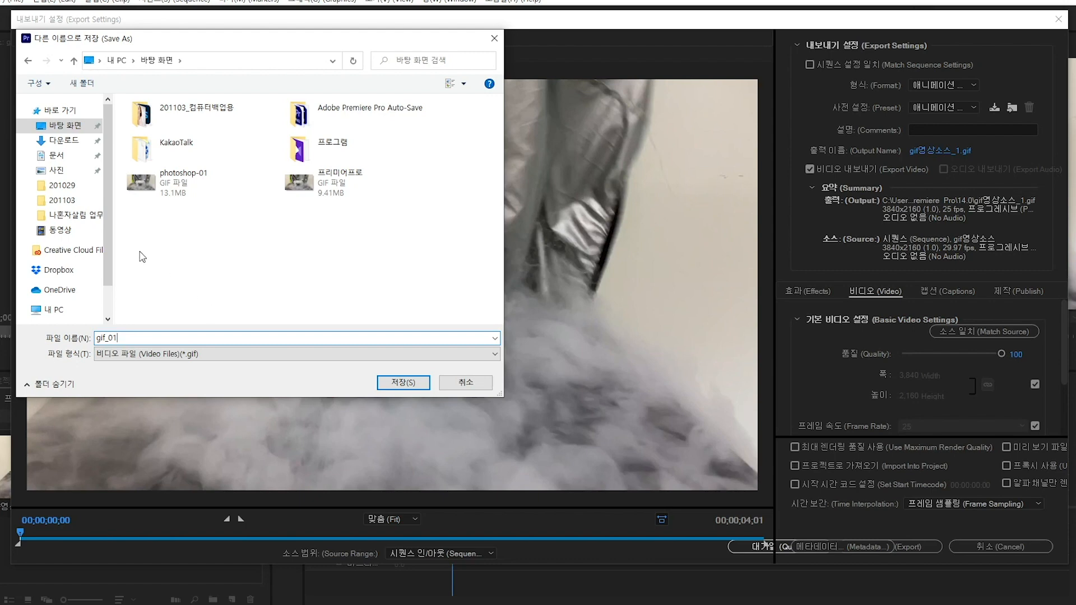
{"action": "left_click", "coordinate": [416, 382]}
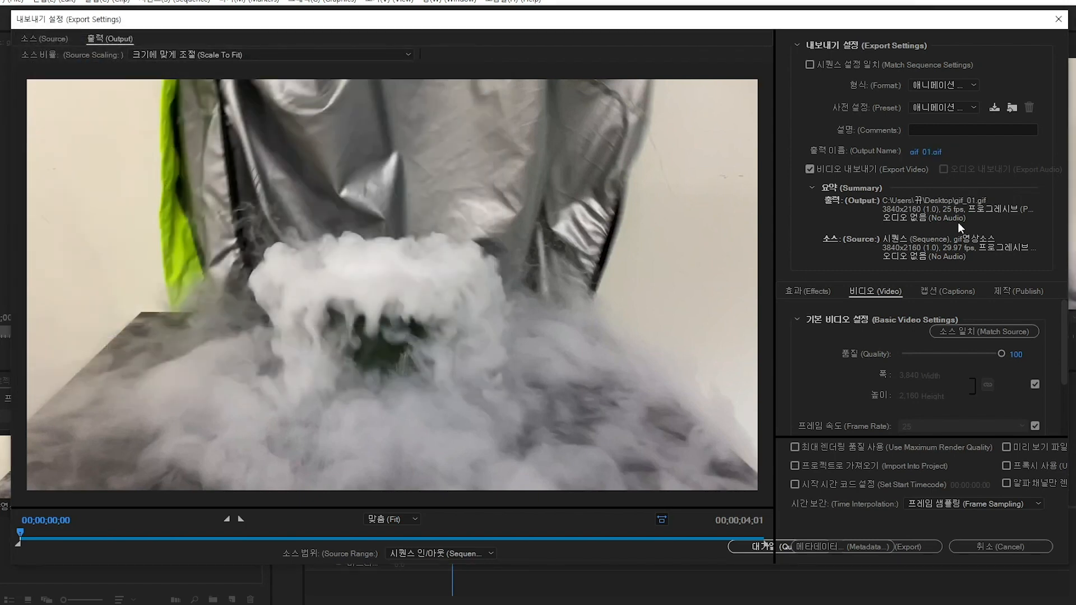
Release the output frame size from the source settings and set the width to 800 with the aspect ratio linked
{"action": "scroll", "coordinate": [918, 364], "scroll_direction": "down", "scroll_amount": 2}
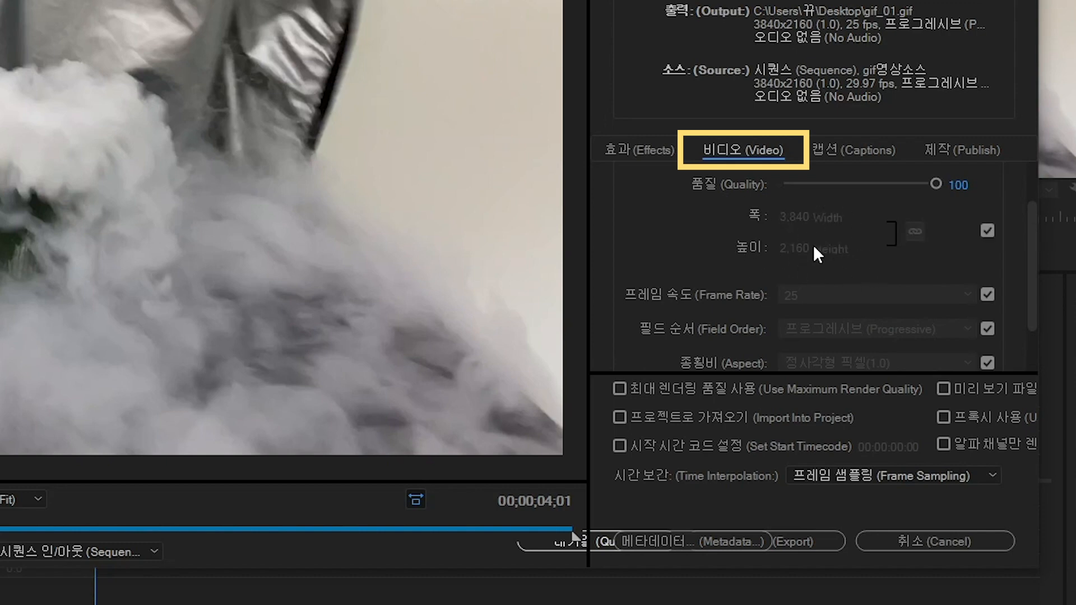
{"action": "left_click", "coordinate": [986, 229]}
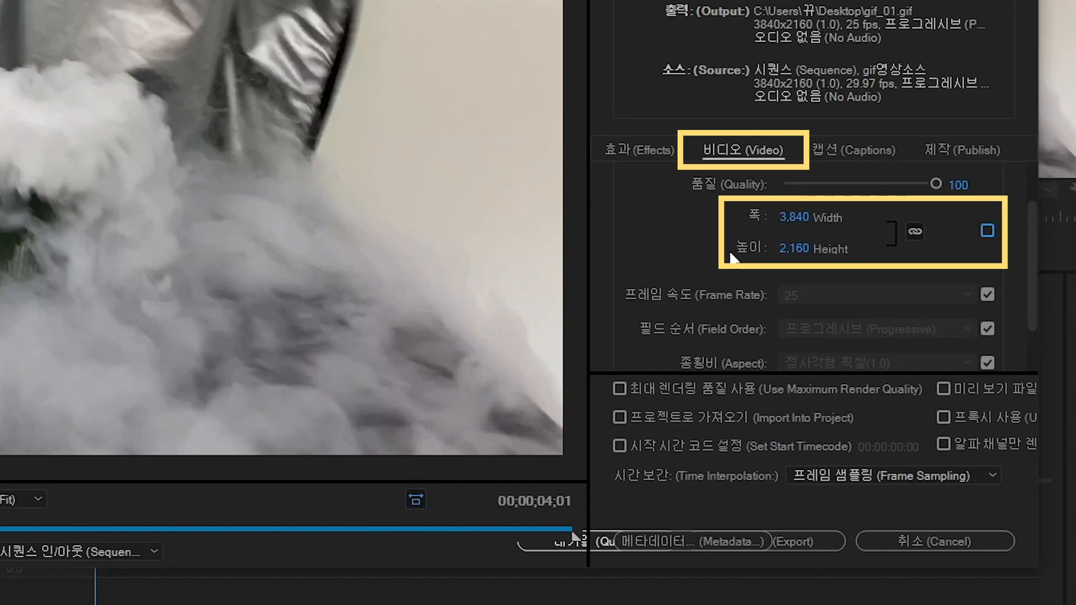
{"action": "left_click", "coordinate": [795, 220]}
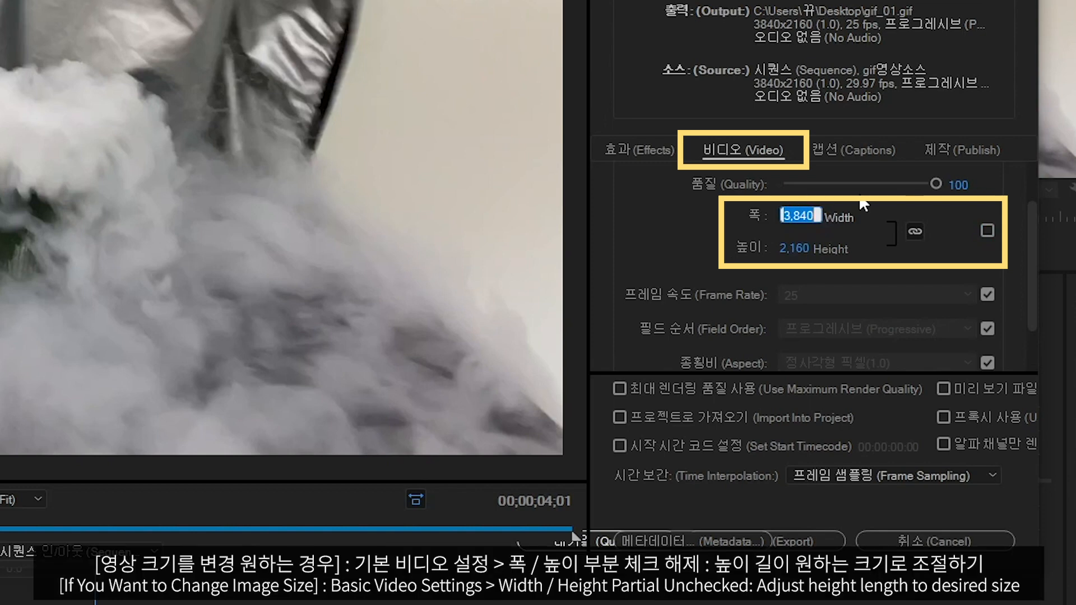
{"action": "type", "text": "800"}
{"action": "key", "text": "Return"}
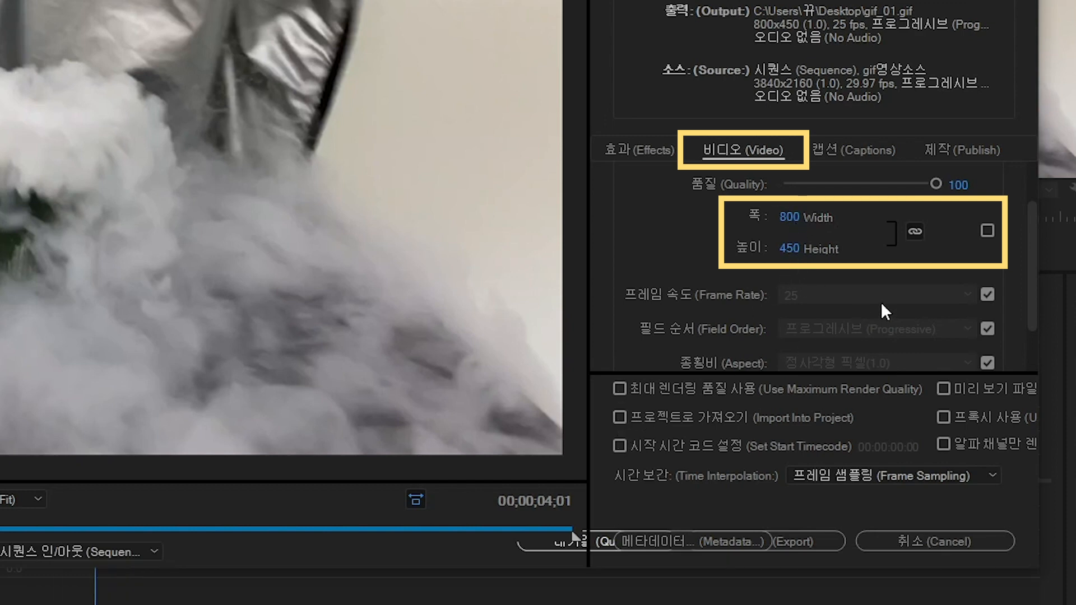
Unlink the output width and height and set the height to 800
{"action": "left_click", "coordinate": [915, 231]}
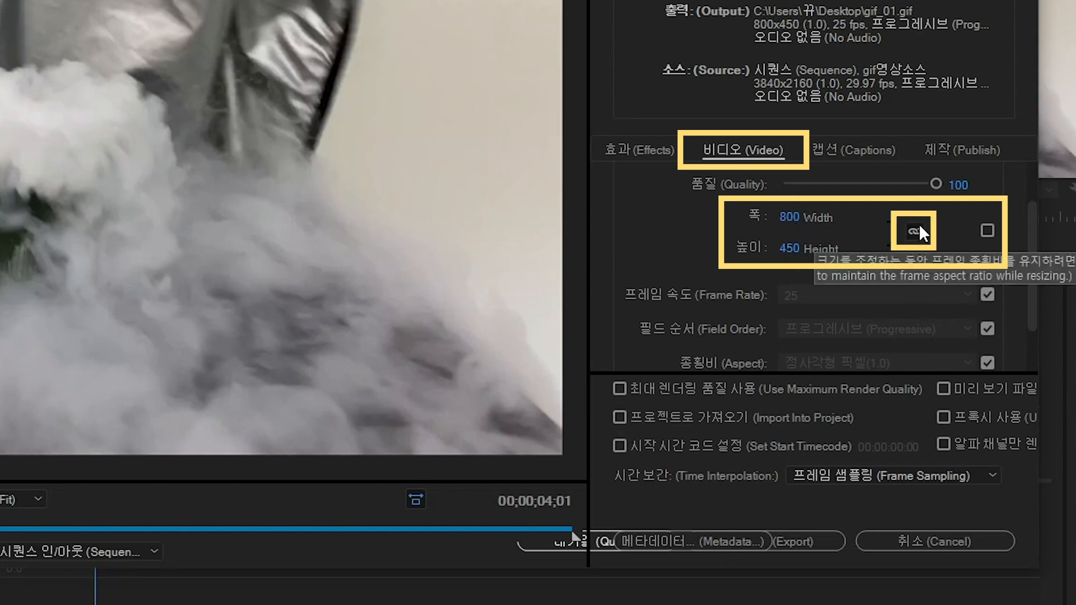
{"action": "left_click", "coordinate": [914, 237]}
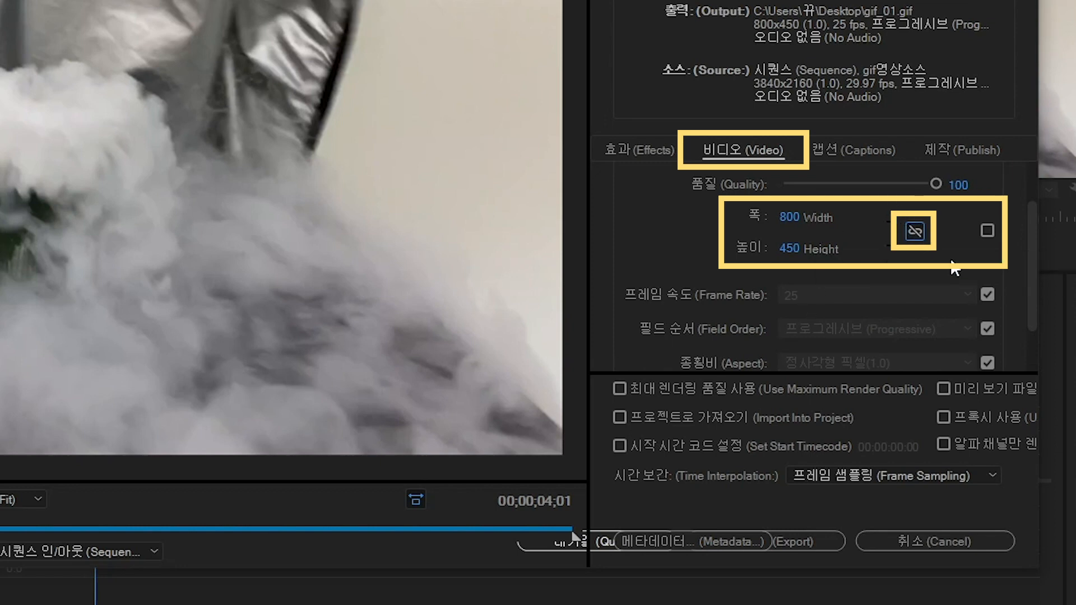
{"action": "left_click", "coordinate": [793, 248]}
{"action": "type", "text": "800"}
{"action": "key", "text": "Return"}
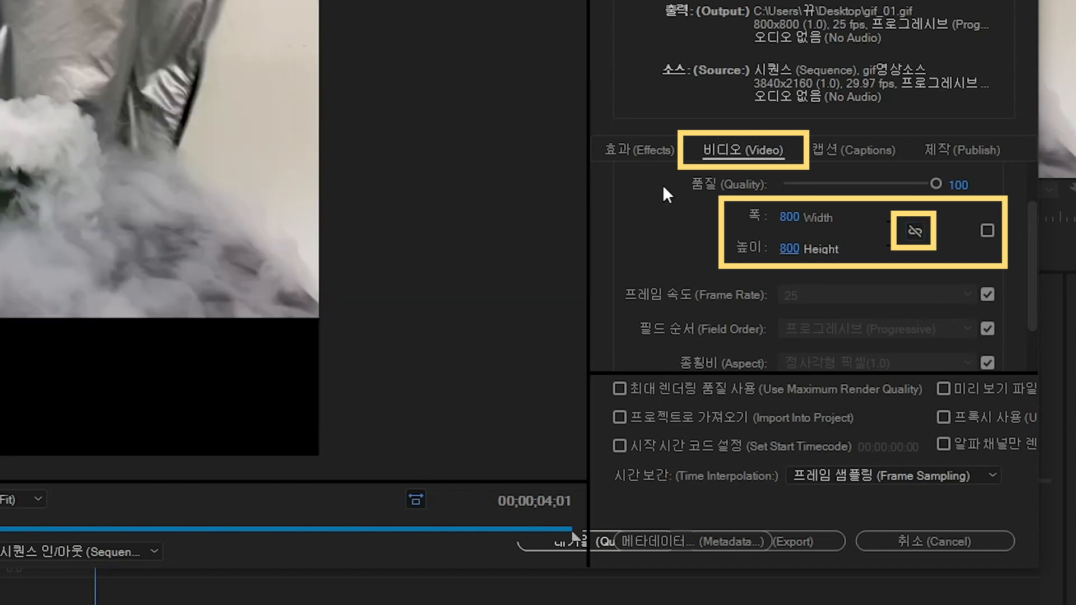
Relink the output width and height, try a height of 450, and return the frame size to 800 × 450
{"action": "left_click", "coordinate": [908, 233]}
{"action": "left_click", "coordinate": [797, 248]}
{"action": "type", "text": "450"}
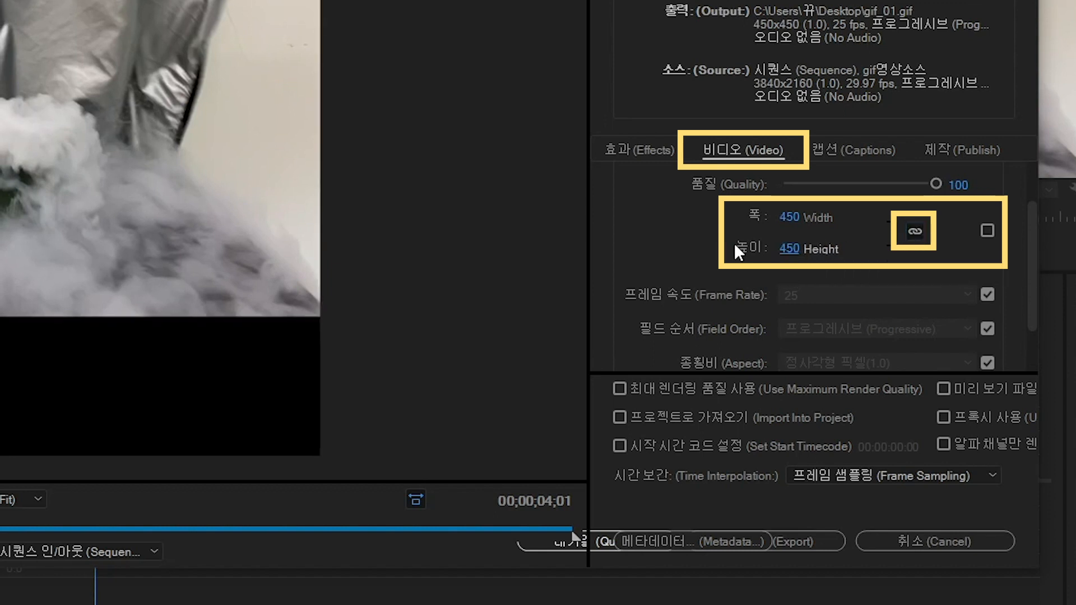
{"action": "key", "text": "Return"}
{"action": "left_click", "coordinate": [908, 227]}
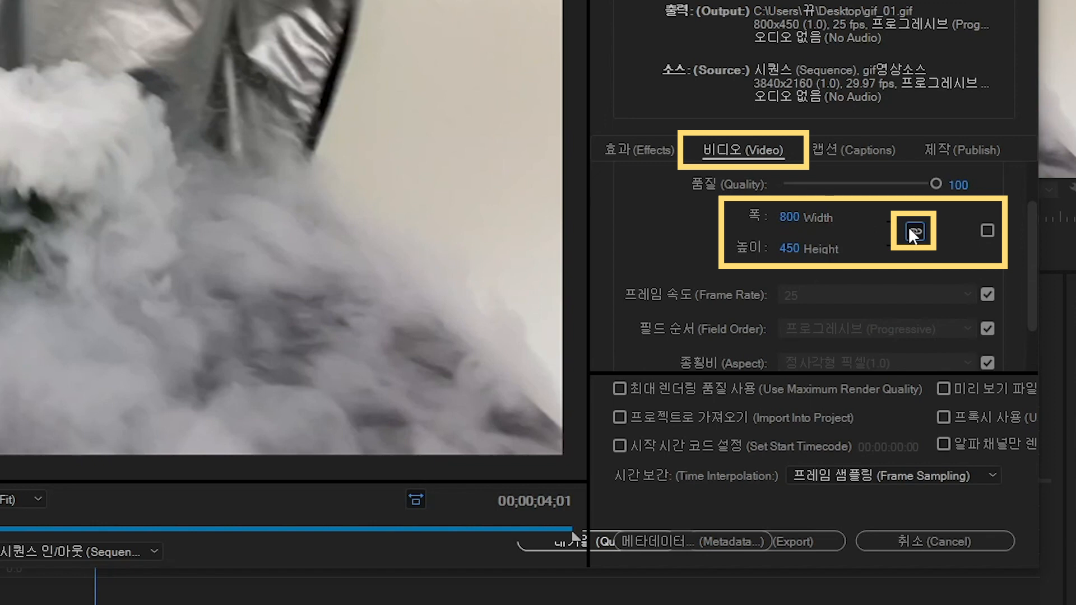
{"action": "left_click", "coordinate": [909, 227]}
{"action": "left_click", "coordinate": [921, 234]}
Set the output width to 900 with the aspect ratio linked
{"action": "left_click", "coordinate": [789, 217]}
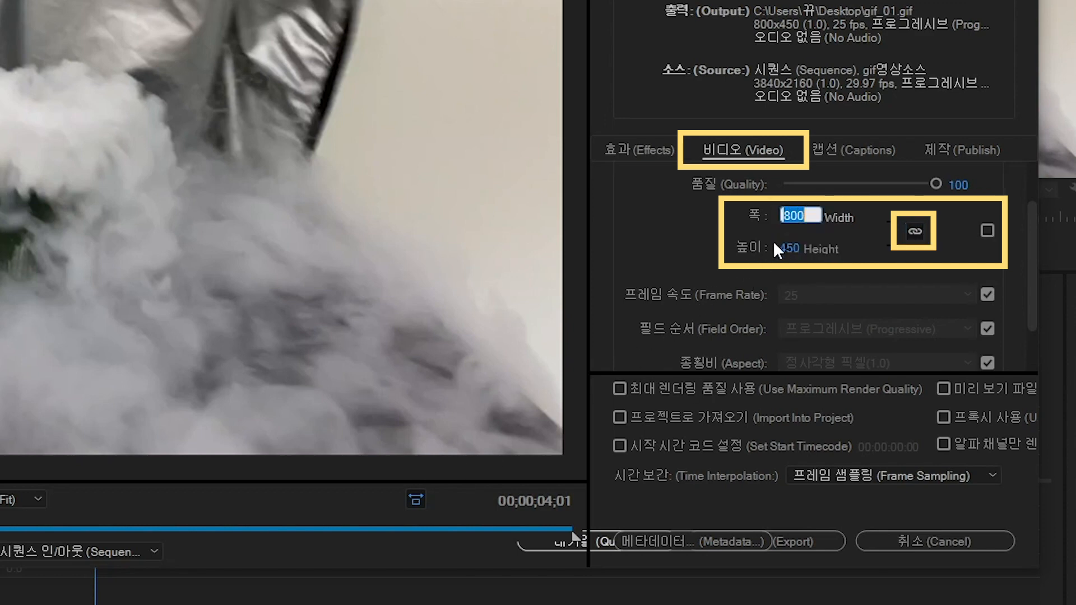
{"action": "type", "text": "99"}
{"action": "type", "text": "0"}
{"action": "key", "text": "Return"}
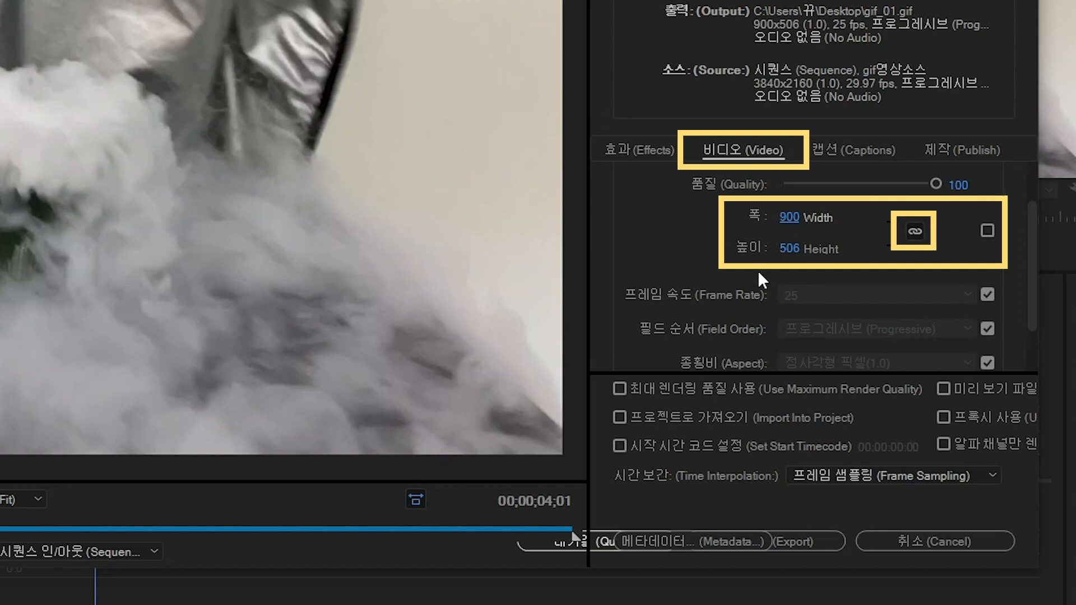
Set the output width back to 800 with the height linked to it
{"action": "left_click", "coordinate": [789, 218]}
{"action": "type", "text": "800"}
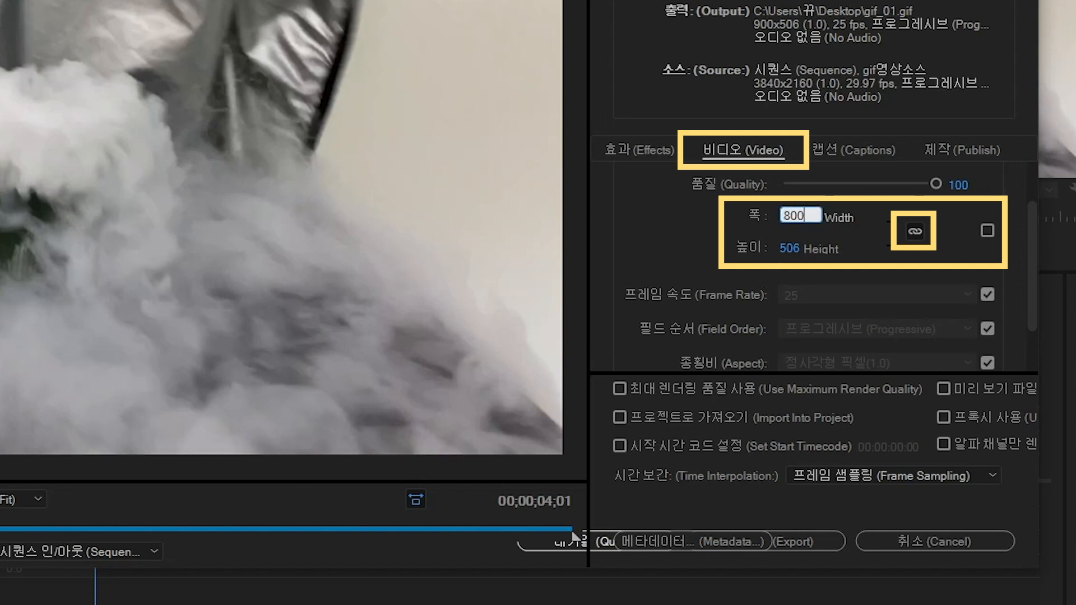
{"action": "key", "text": "Return"}
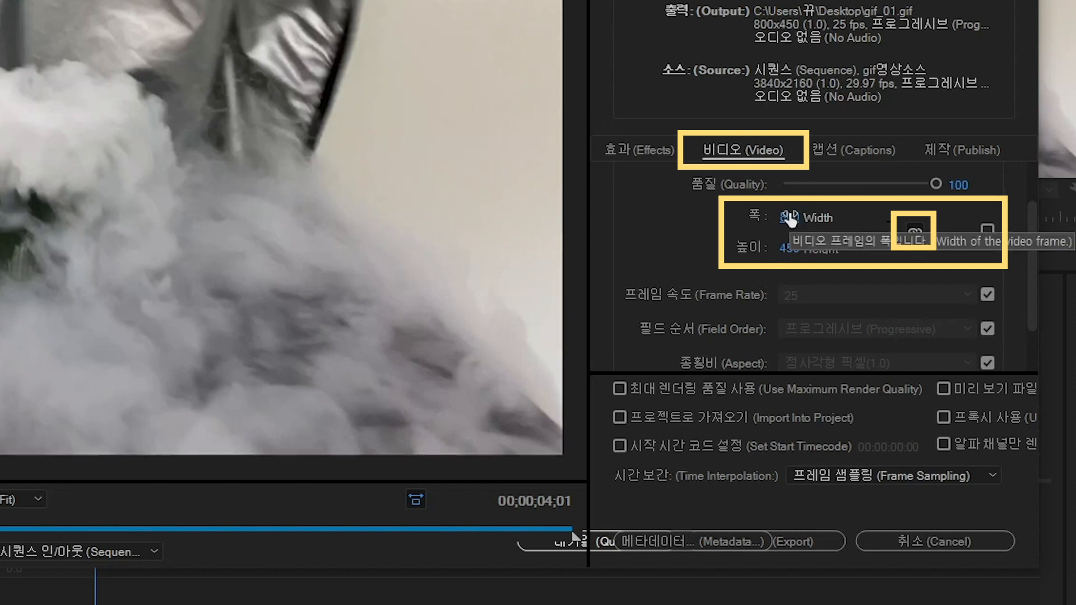
{"action": "left_click_drag", "start_coordinate": [790, 218], "coordinate": [787, 219]}
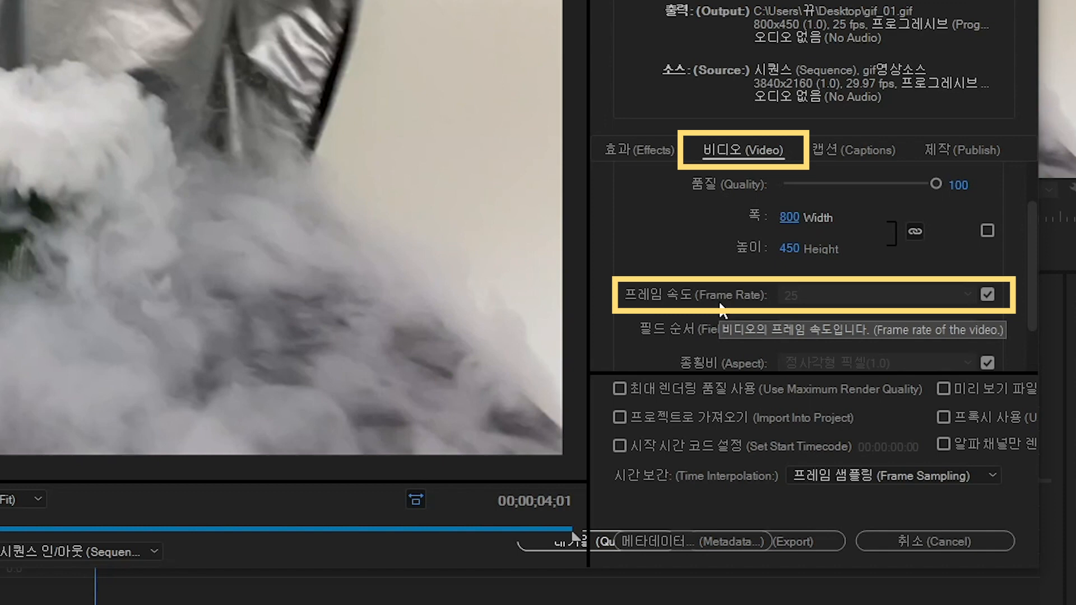
Release the frame rate from the source settings and set it to 12.5 fps
{"action": "left_click", "coordinate": [986, 295]}
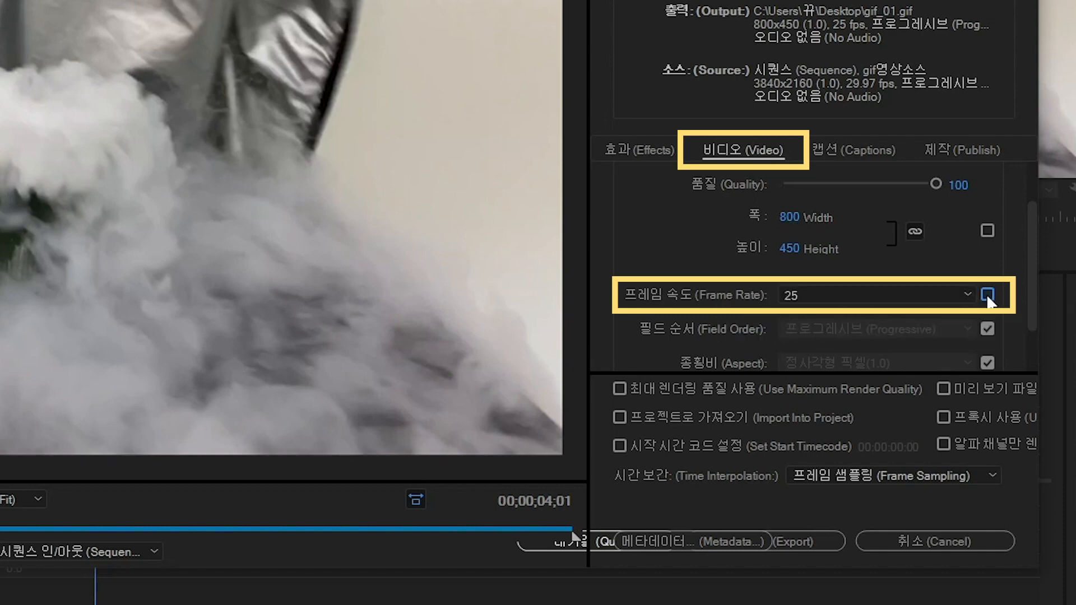
{"action": "left_click", "coordinate": [967, 300]}
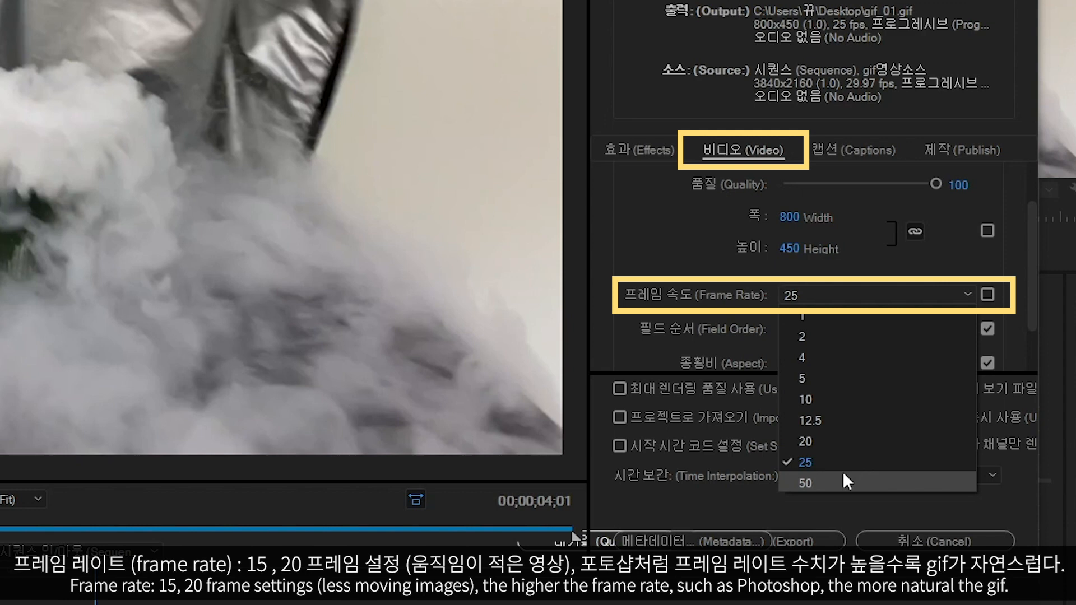
{"action": "left_click", "coordinate": [866, 420]}
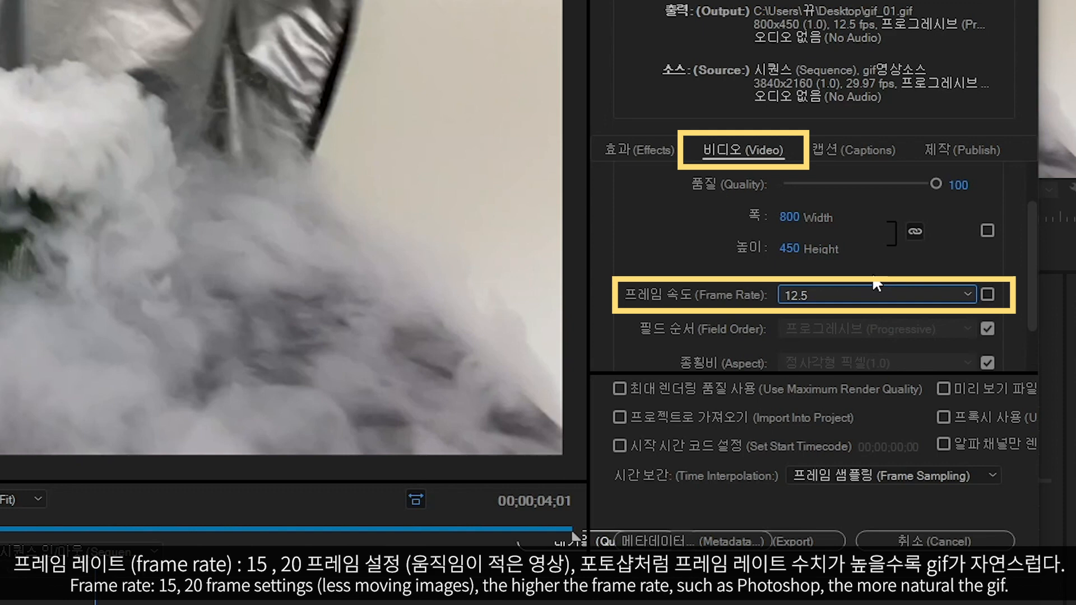
Enable Use Maximum Render Quality, export the animated GIF and dismiss the completion message
{"action": "left_click", "coordinate": [662, 388]}
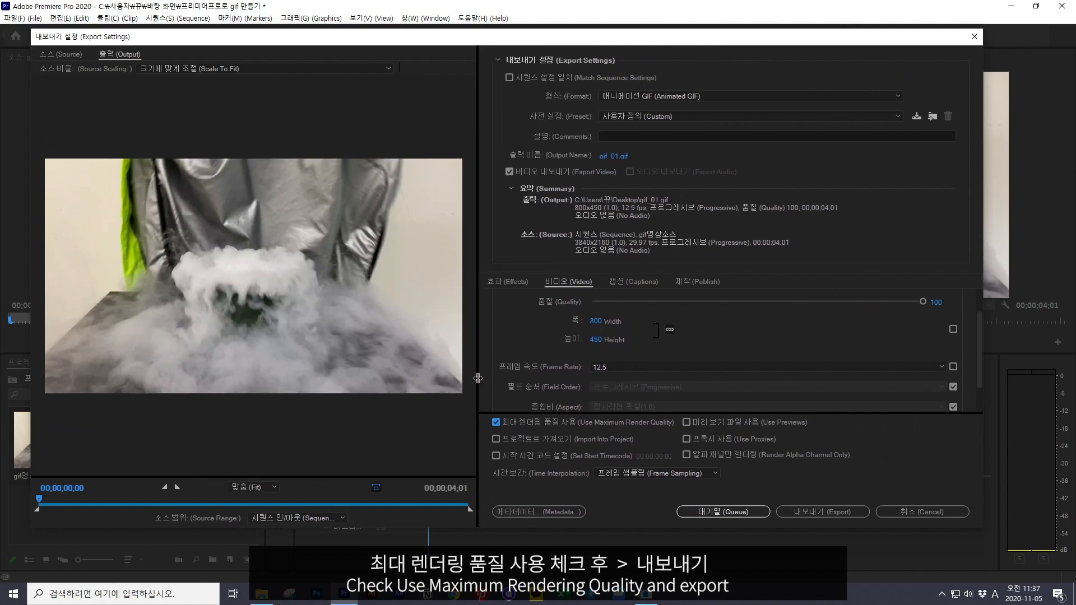
{"action": "left_click_drag", "start_coordinate": [478, 378], "coordinate": [508, 384]}
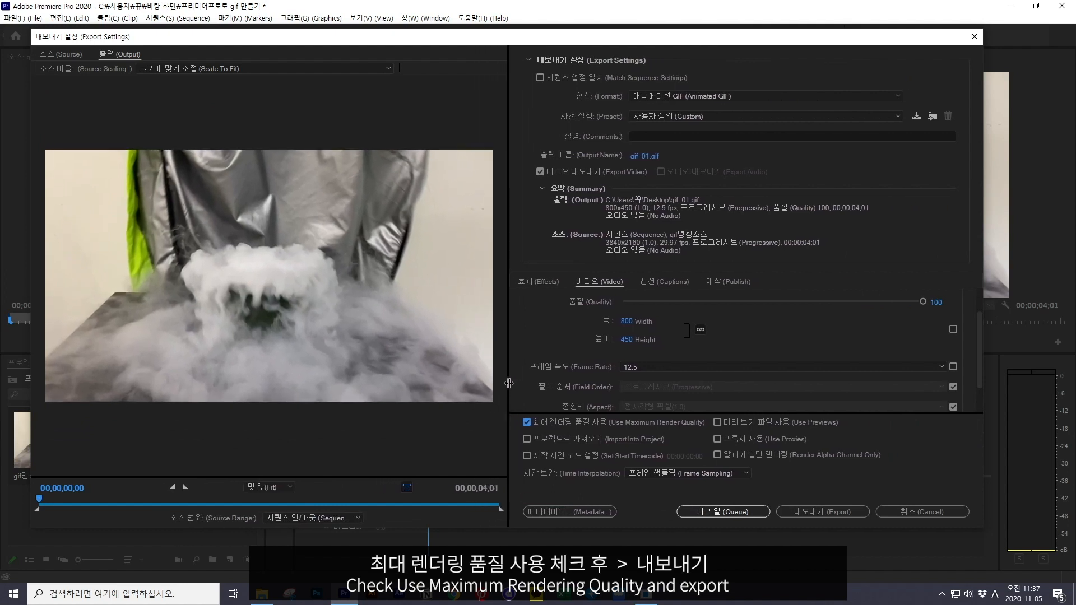
{"action": "left_click", "coordinate": [808, 505]}
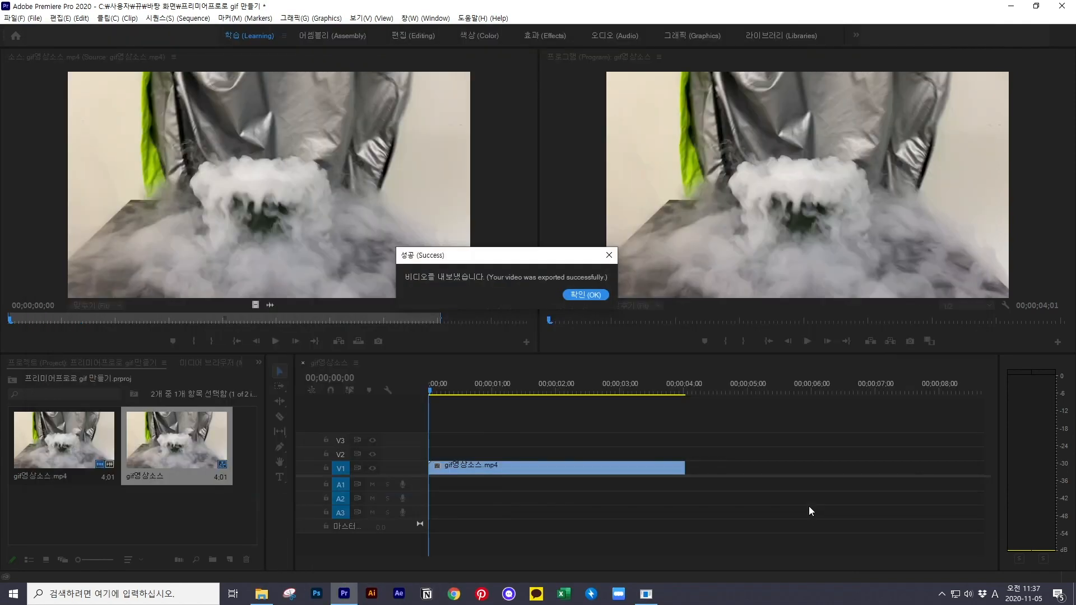
{"action": "left_click", "coordinate": [582, 295]}
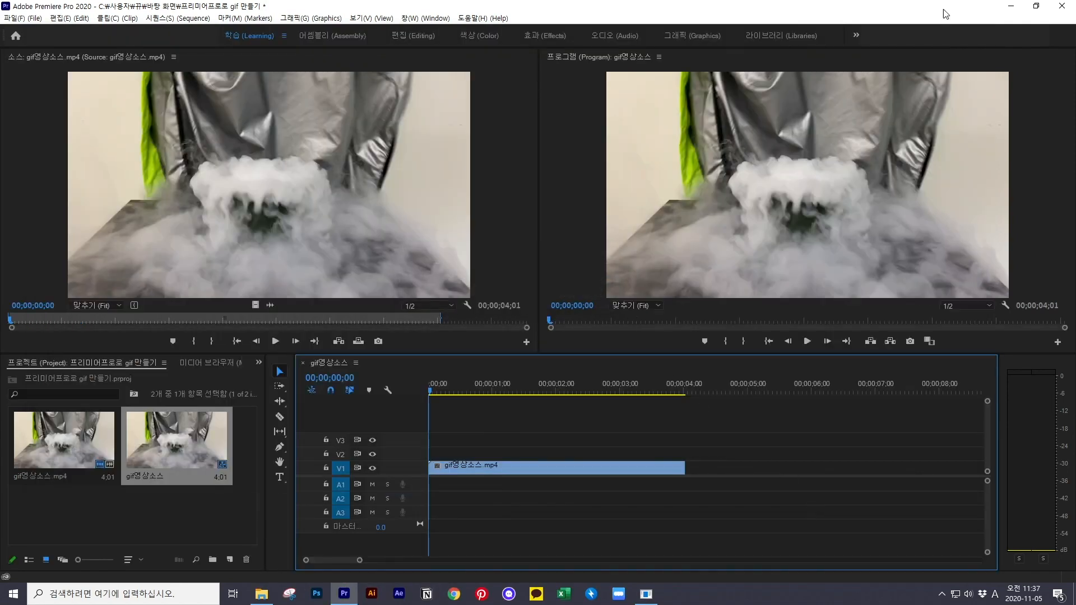
Minimize the editor, play the exported gif_01 from the desktop in the photo viewer, and close the viewer
{"action": "left_click", "coordinate": [1011, 5]}
{"action": "double_click", "coordinate": [62, 79]}
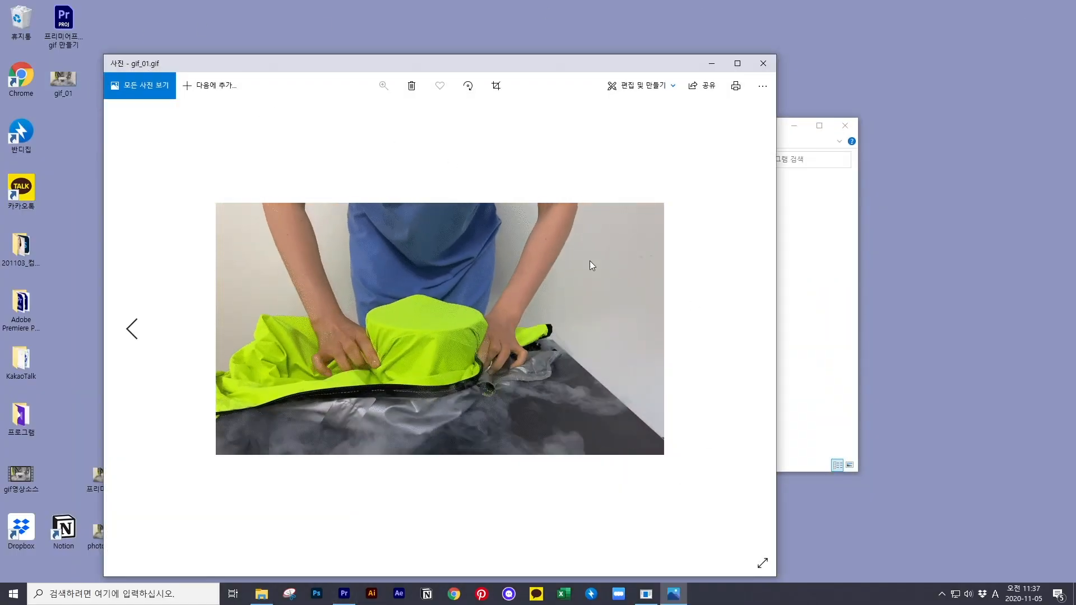
{"action": "left_click", "coordinate": [762, 63]}
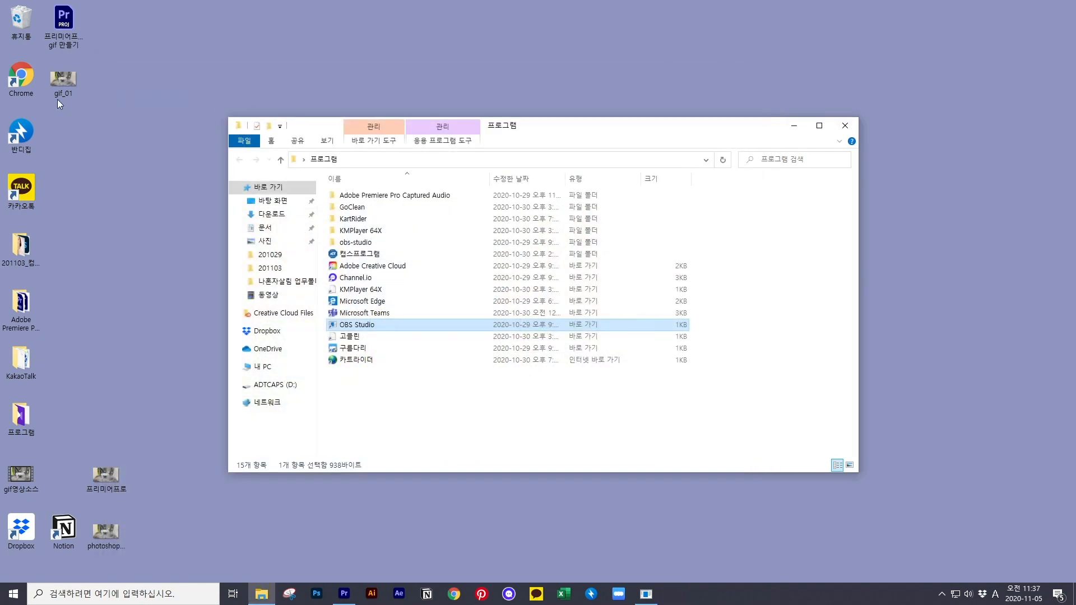
Open the properties of gif_01 on the desktop and check its detailed image dimensions and file size
{"action": "right_click", "coordinate": [68, 71]}
{"action": "left_click", "coordinate": [128, 406]}
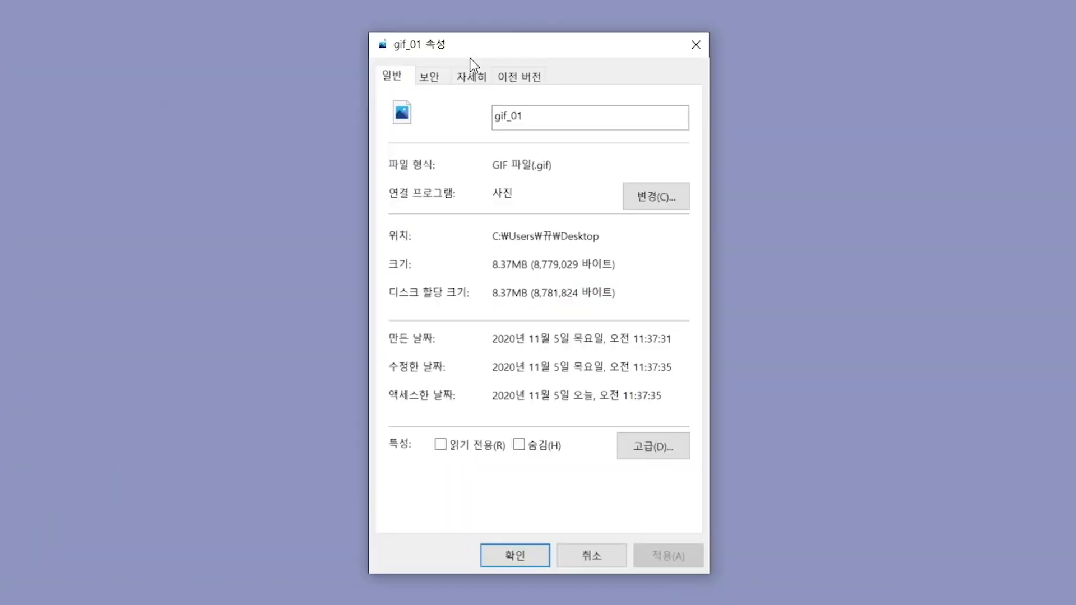
{"action": "left_click", "coordinate": [492, 161]}
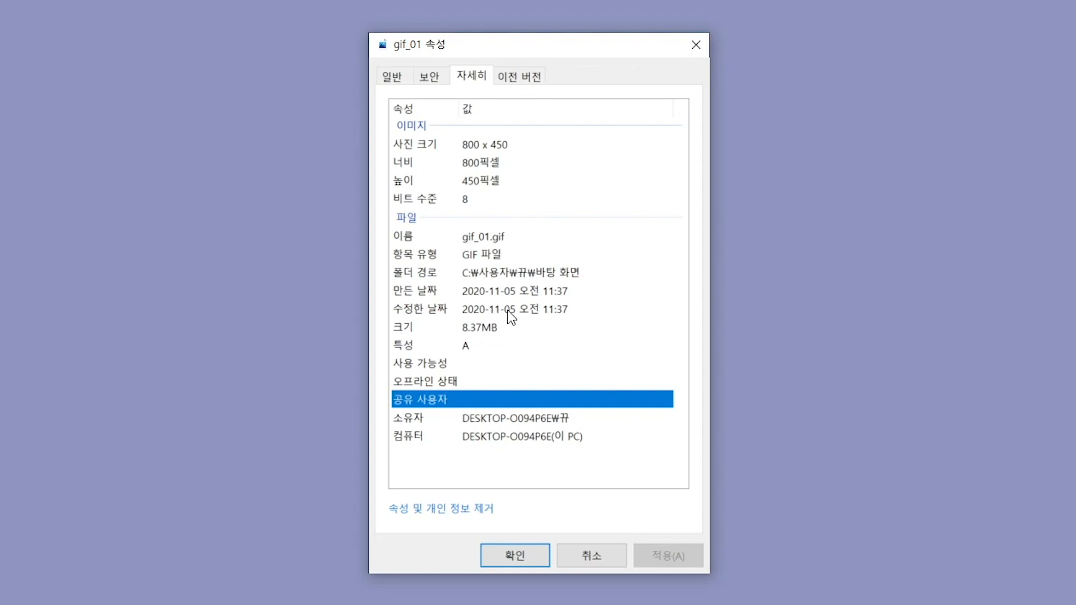
{"action": "mouse_move", "coordinate": [655, 601]}
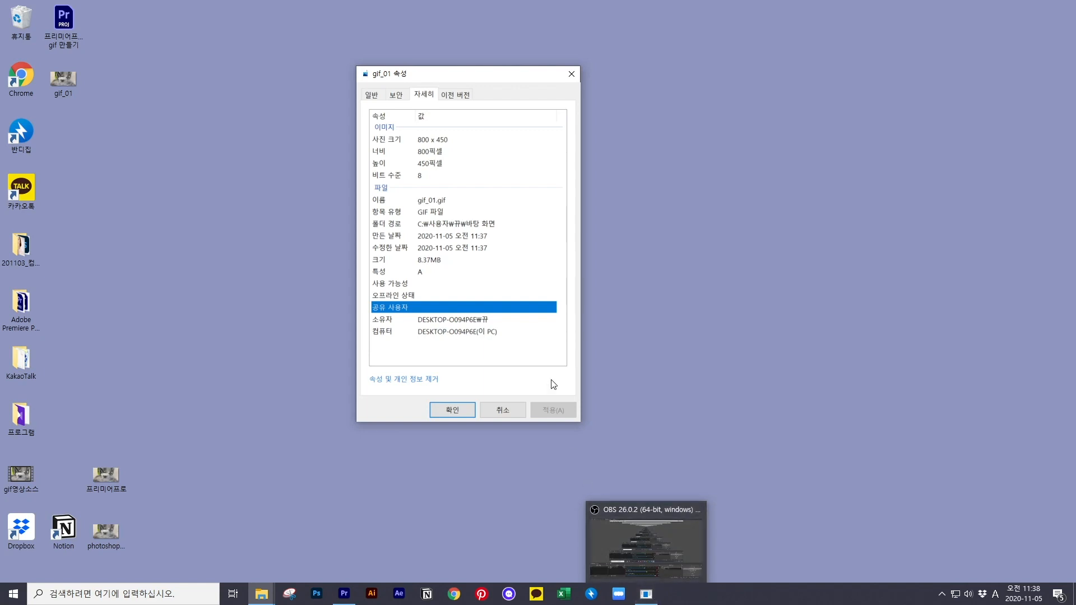